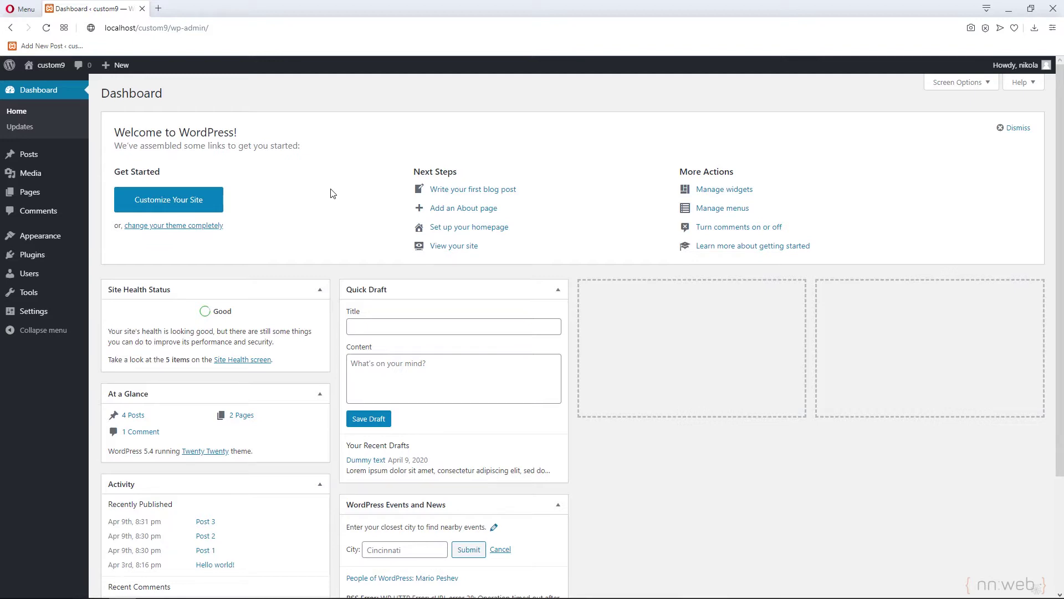
- Open the theme management page and go to the catalogue for adding new themes
{"action": "mouse_move", "coordinate": [45, 244]}
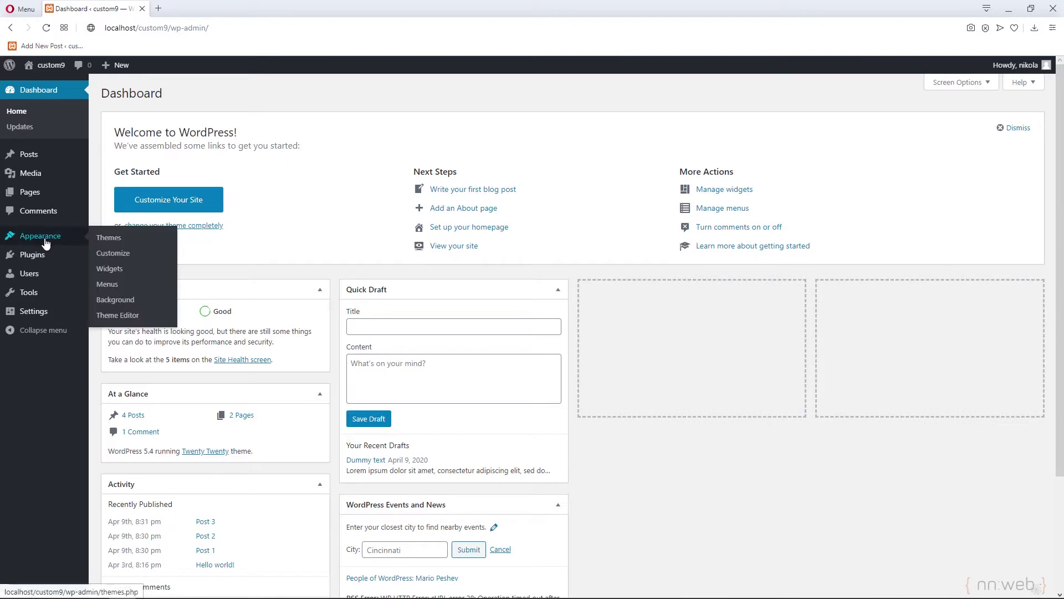
{"action": "left_click", "coordinate": [101, 242]}
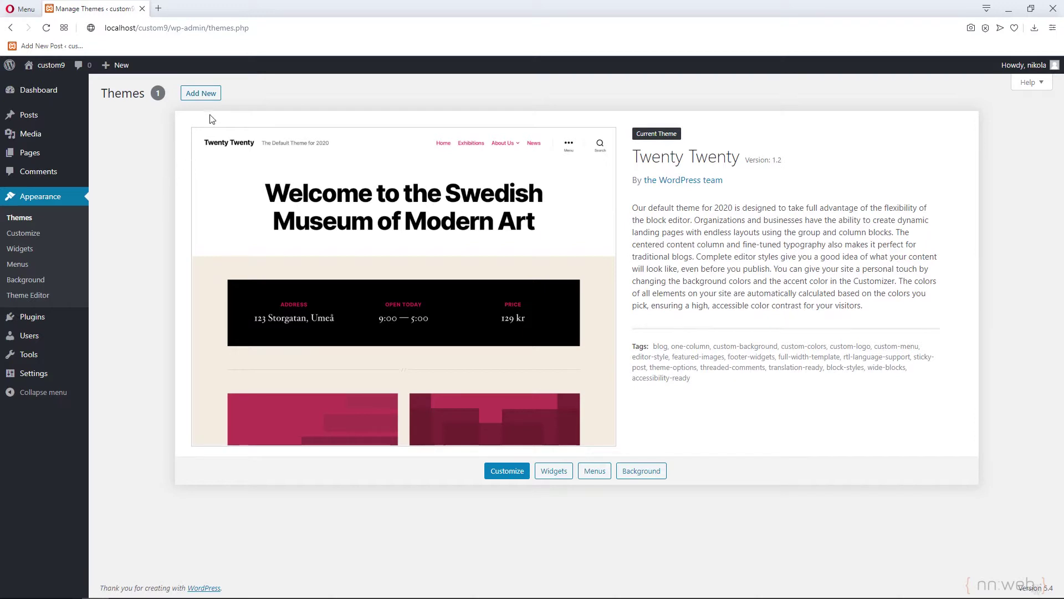
{"action": "left_click", "coordinate": [217, 96]}
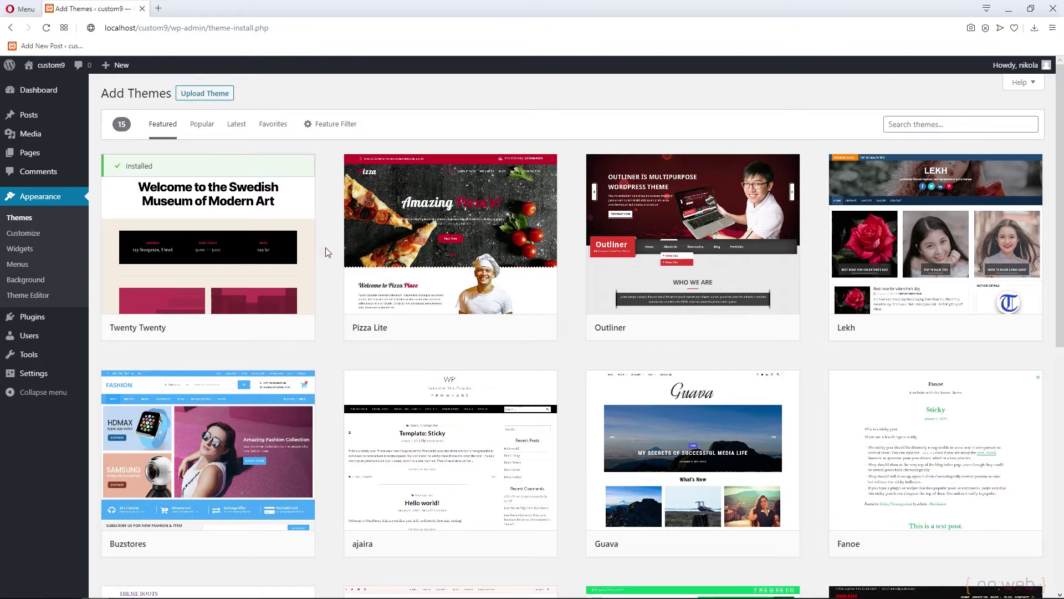
- Preview the Pizza Lite theme from the featured themes, and close the preview
{"action": "mouse_move", "coordinate": [424, 258]}
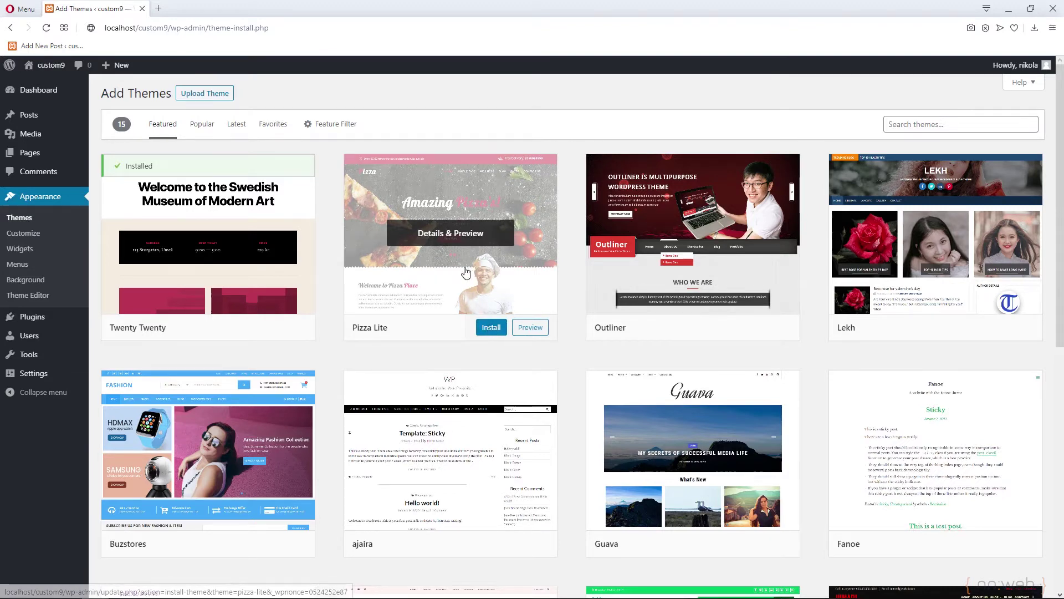
{"action": "left_click", "coordinate": [454, 249]}
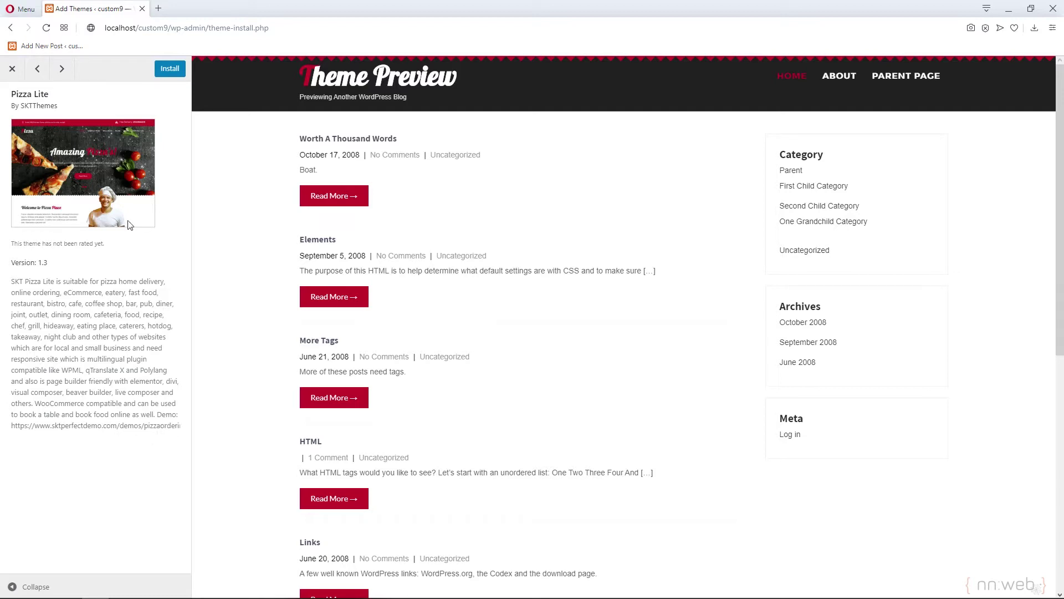
{"action": "left_click", "coordinate": [12, 69]}
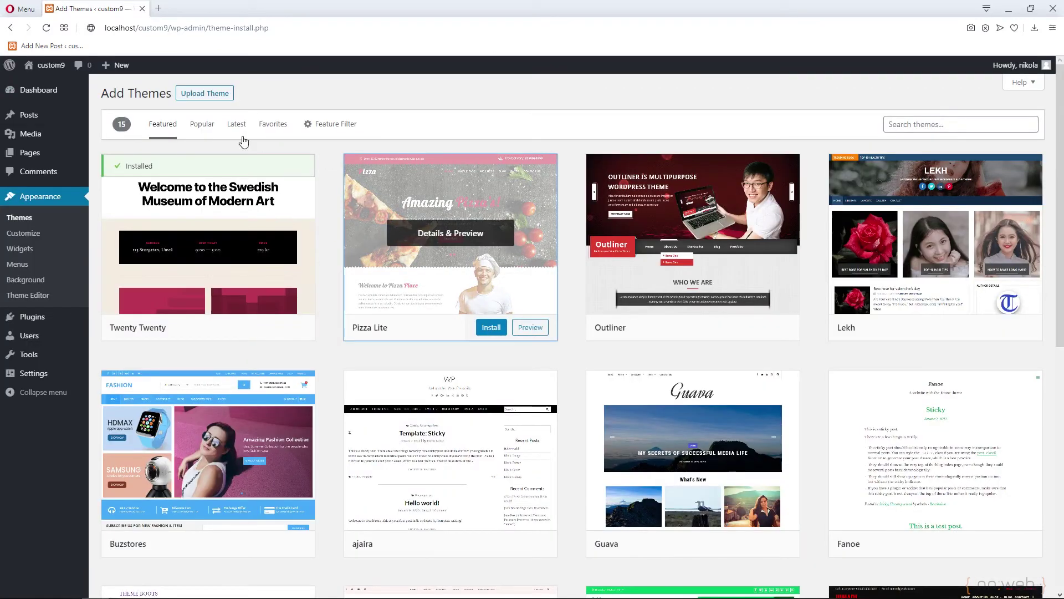
- Browse the Popular, Latest and Favorites listings in the theme catalogue
{"action": "left_click", "coordinate": [200, 131]}
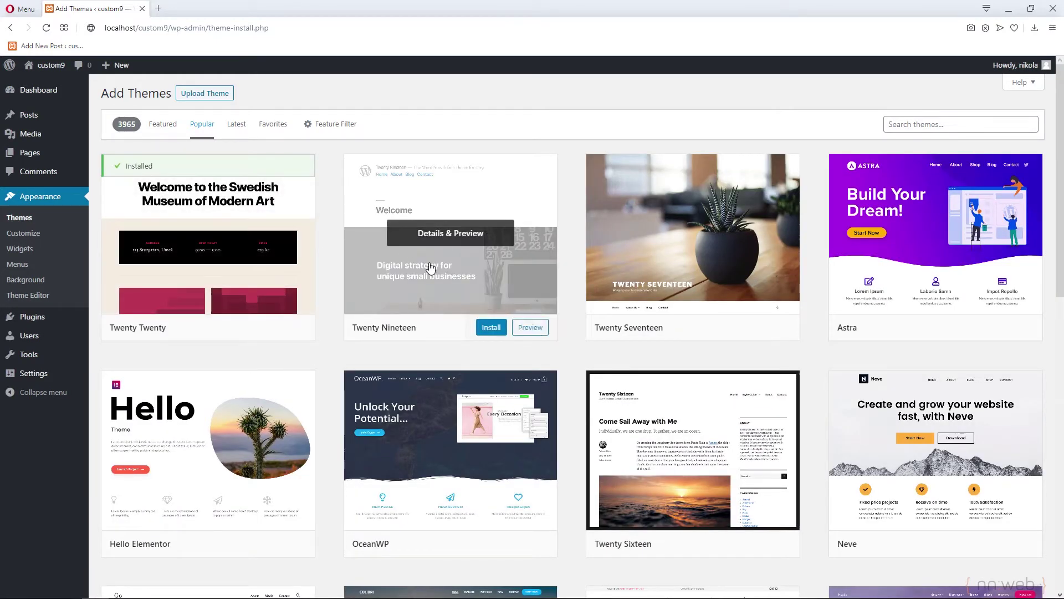
{"action": "mouse_move", "coordinate": [903, 271]}
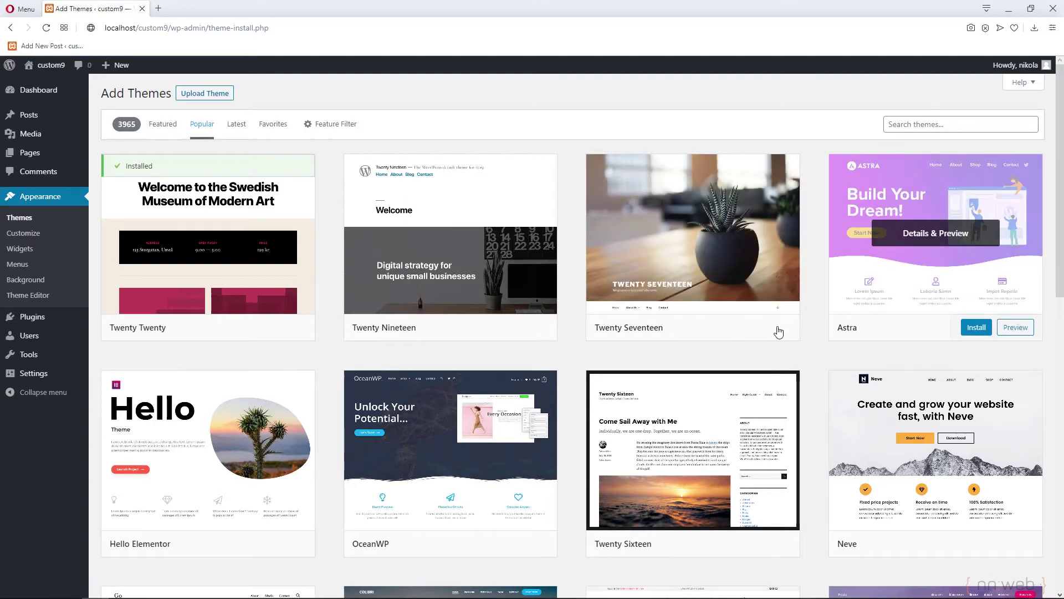
{"action": "scroll", "coordinate": [461, 439], "scroll_direction": "down", "scroll_amount": 5}
{"action": "scroll", "coordinate": [461, 439], "scroll_direction": "down", "scroll_amount": 10}
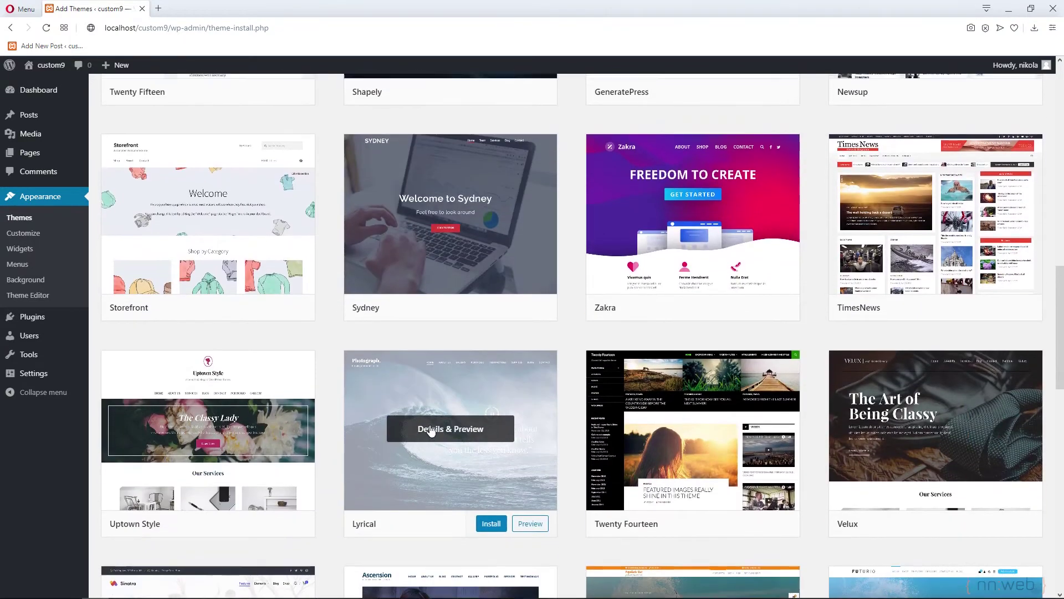
{"action": "scroll", "coordinate": [432, 431], "scroll_direction": "up", "scroll_amount": 15}
{"action": "scroll", "coordinate": [425, 430], "scroll_direction": "up", "scroll_amount": 1}
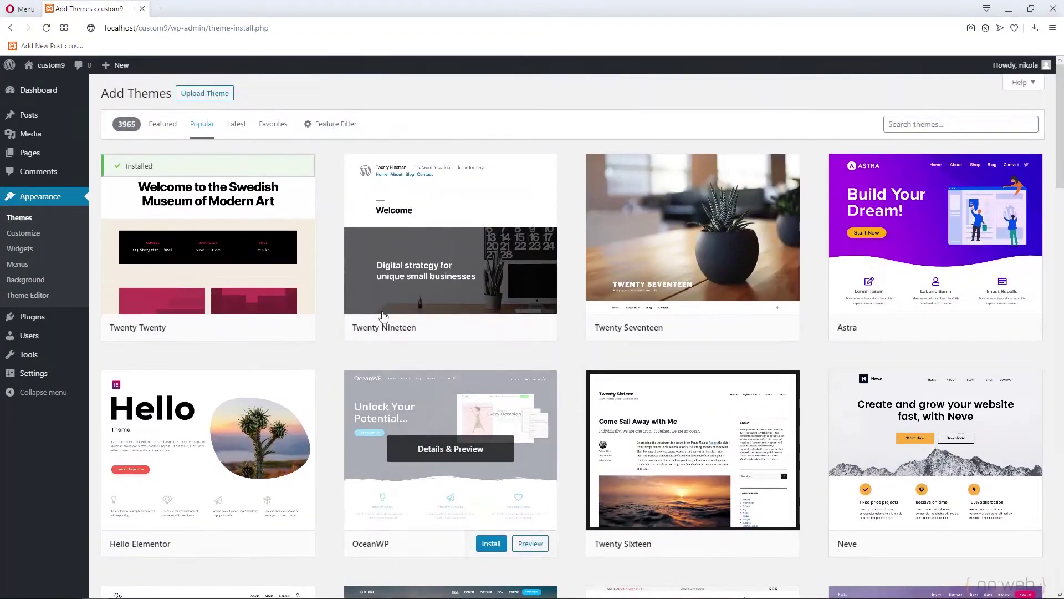
{"action": "left_click", "coordinate": [242, 128]}
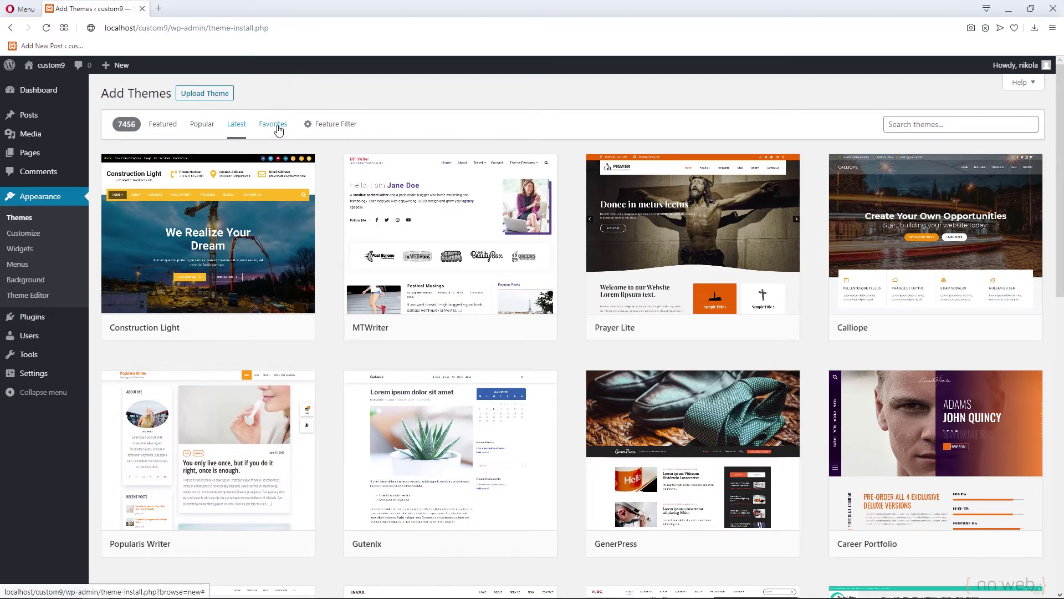
{"action": "left_click", "coordinate": [278, 131]}
- Filter the themes by Portfolio, Custom Header, Custom Logo, Featured Image Header, Featured Images, Sticky Post and Two Columns
{"action": "left_click", "coordinate": [332, 127]}
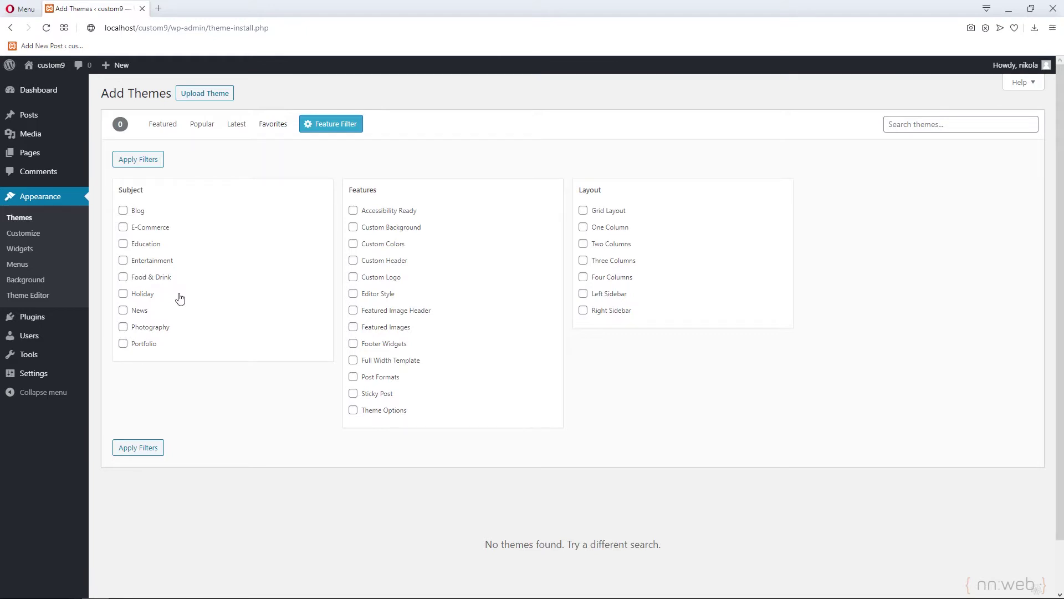
{"action": "left_click", "coordinate": [123, 344]}
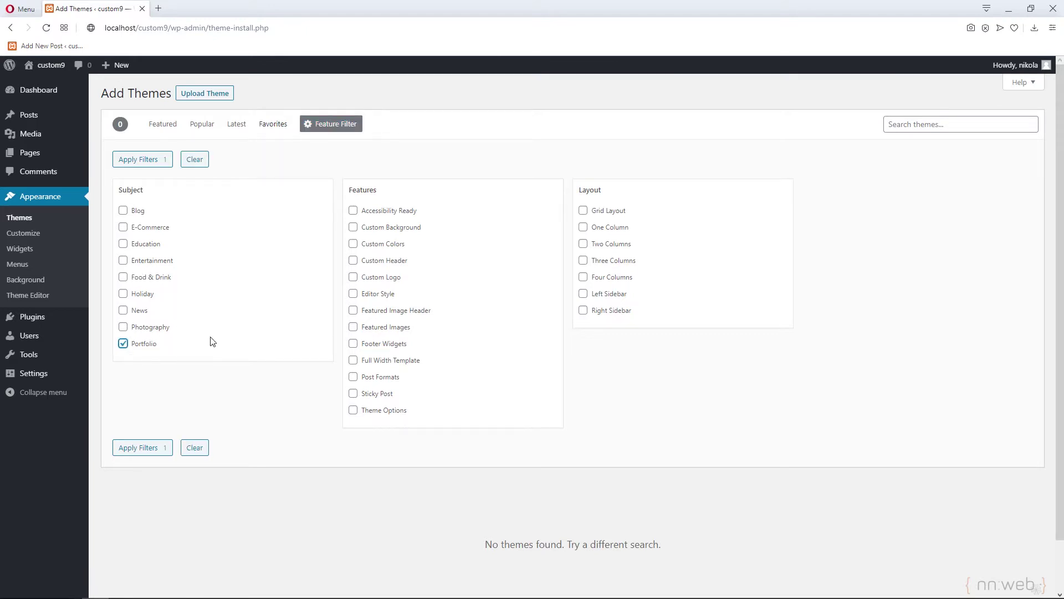
{"action": "left_click", "coordinate": [356, 265]}
{"action": "left_click", "coordinate": [355, 278]}
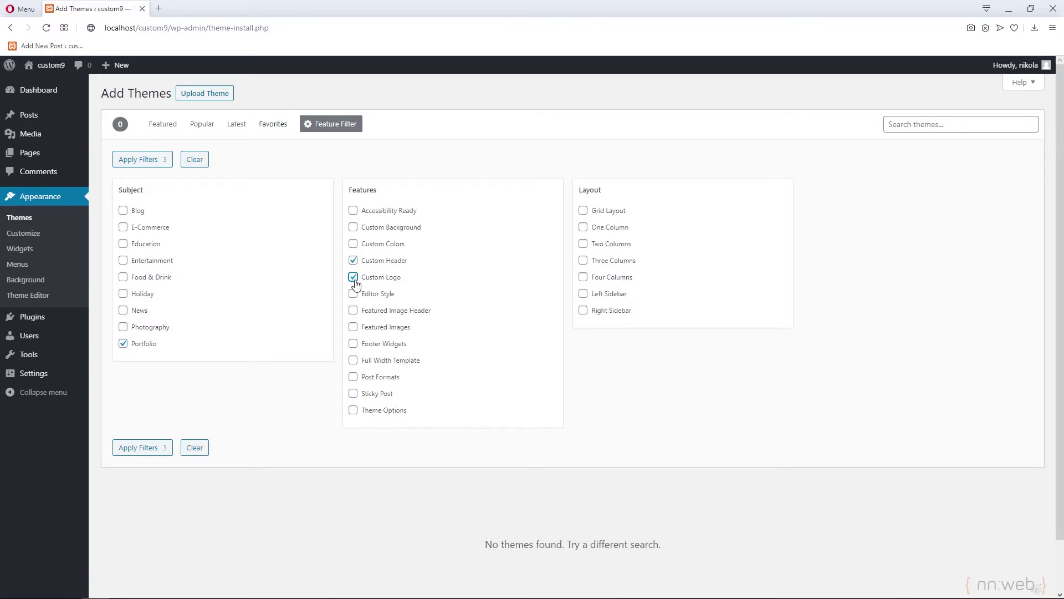
{"action": "left_click", "coordinate": [354, 311]}
{"action": "left_click", "coordinate": [354, 328]}
{"action": "left_click", "coordinate": [354, 393]}
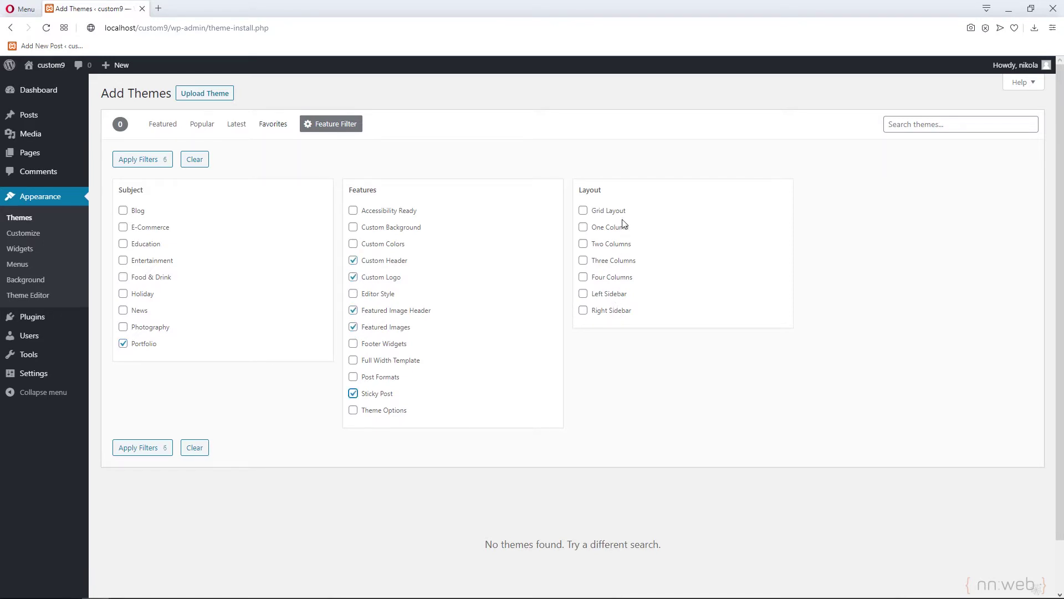
{"action": "left_click", "coordinate": [600, 248]}
{"action": "left_click", "coordinate": [161, 448]}
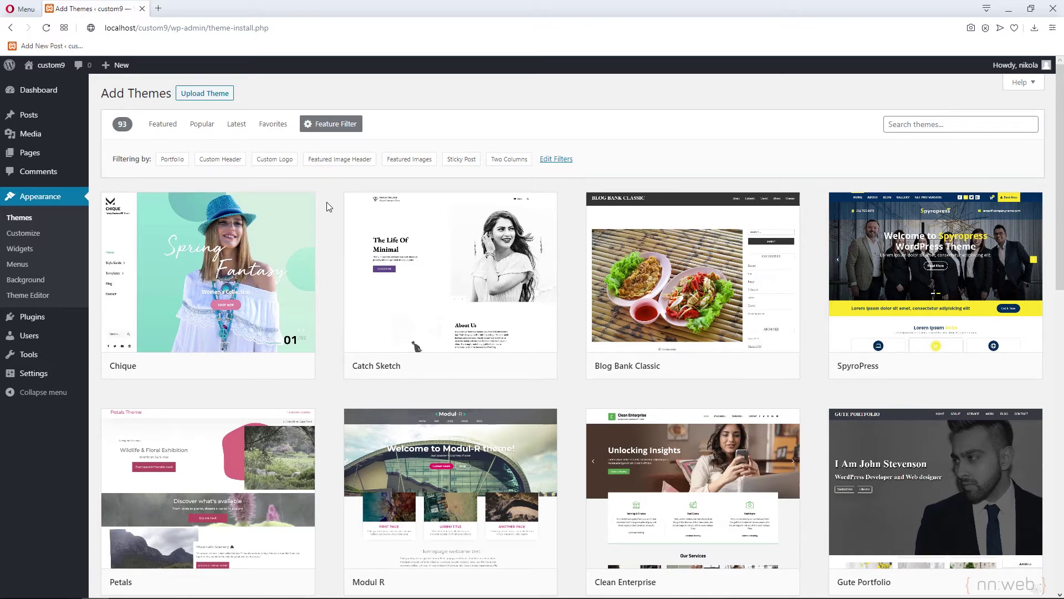
- Preview the OceanWP theme among the popular themes, install it without activating it, and close its preview
{"action": "left_click", "coordinate": [203, 124]}
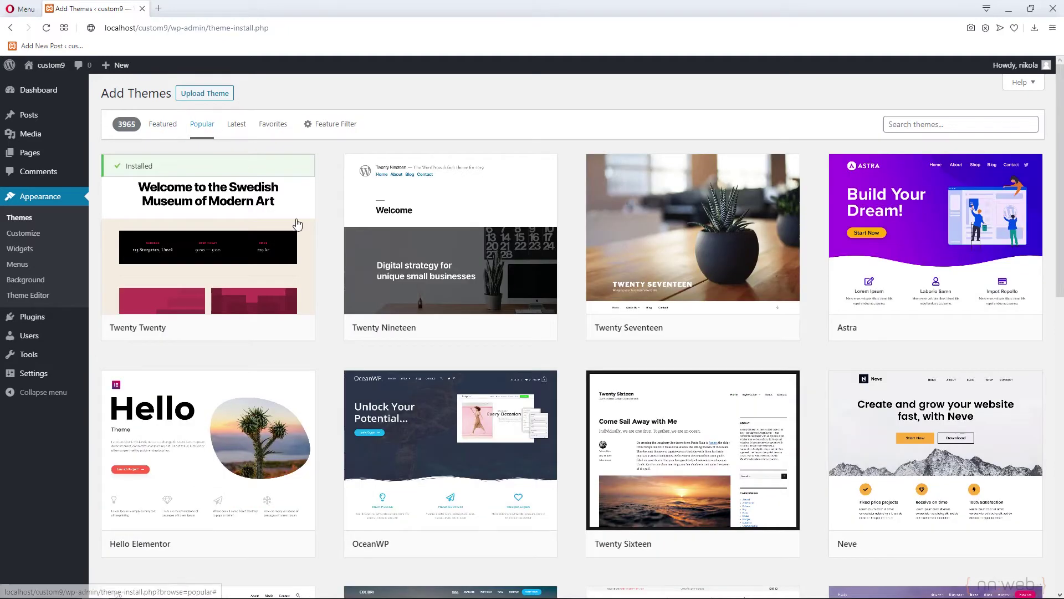
{"action": "scroll", "coordinate": [329, 284], "scroll_direction": "down", "scroll_amount": 2}
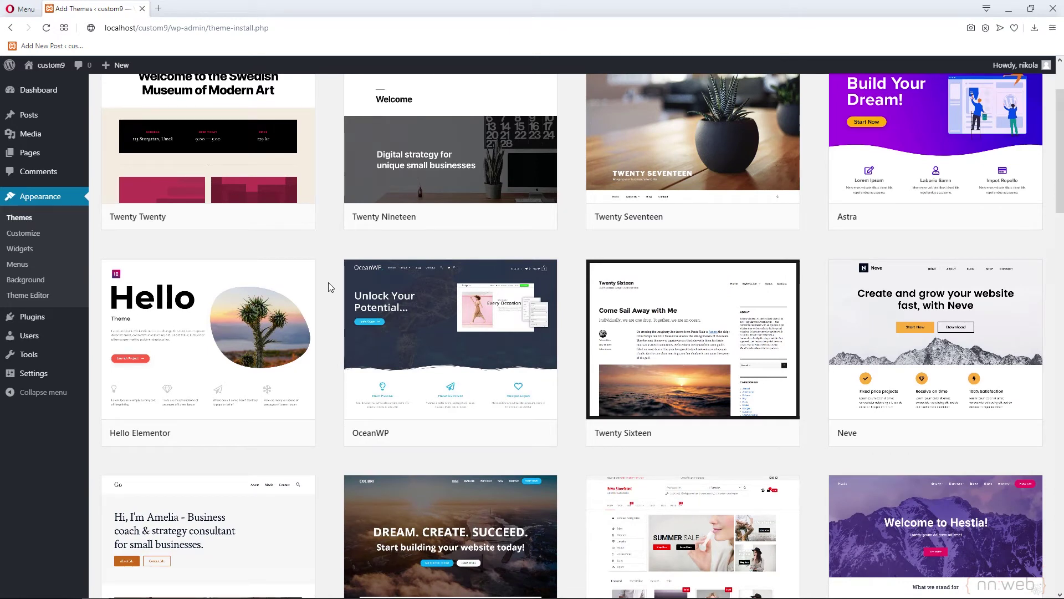
{"action": "mouse_move", "coordinate": [357, 292]}
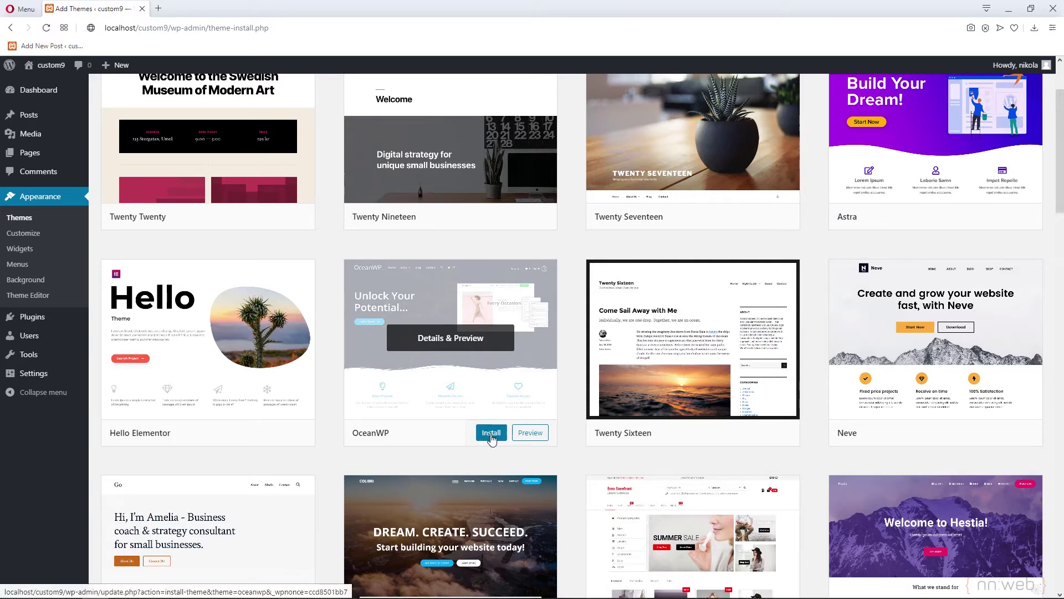
{"action": "left_click", "coordinate": [526, 432]}
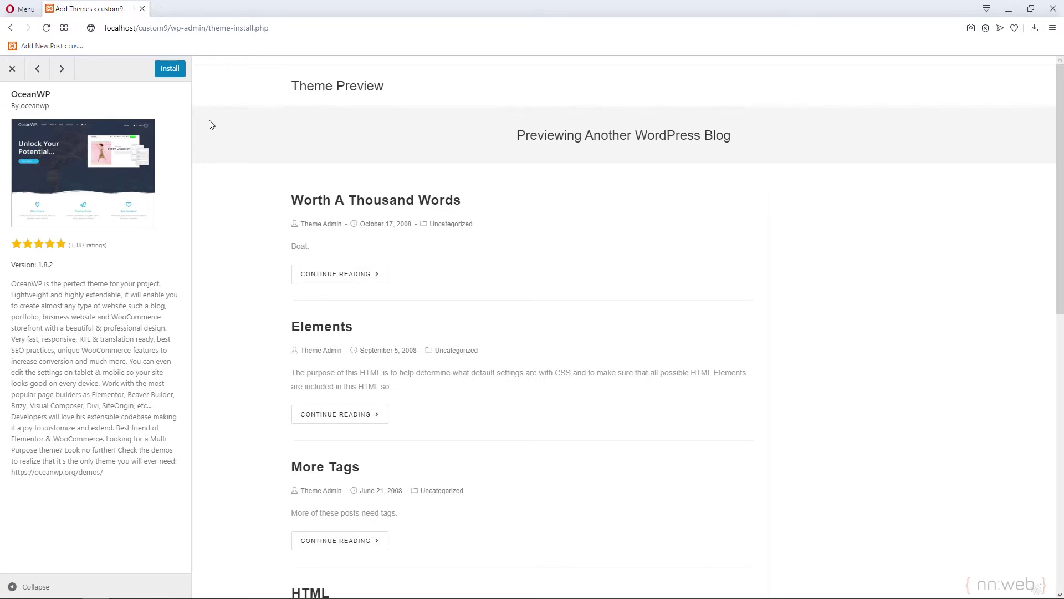
{"action": "left_click", "coordinate": [170, 69]}
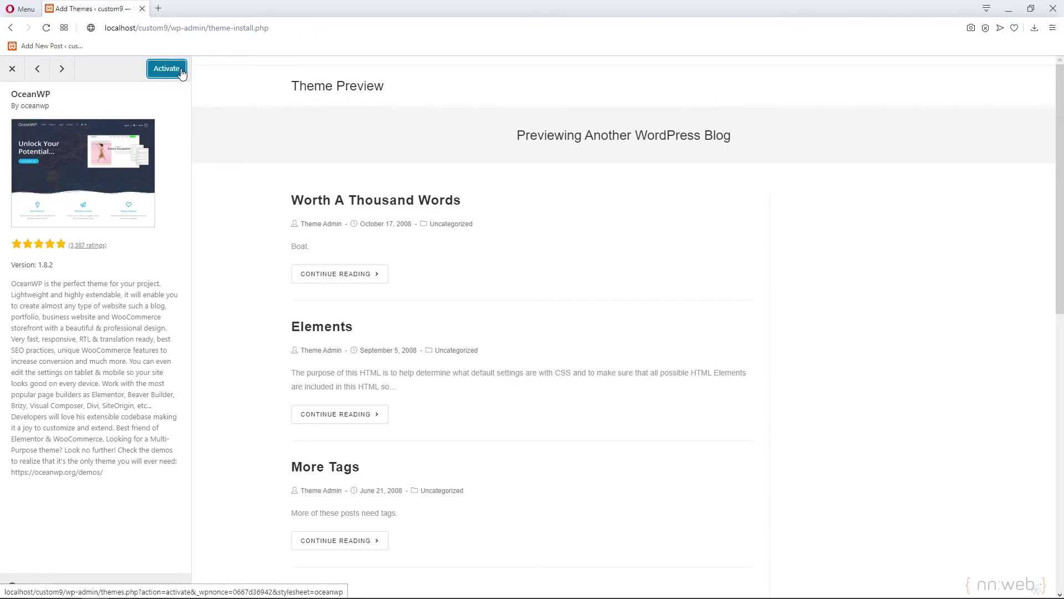
{"action": "left_click", "coordinate": [12, 69]}
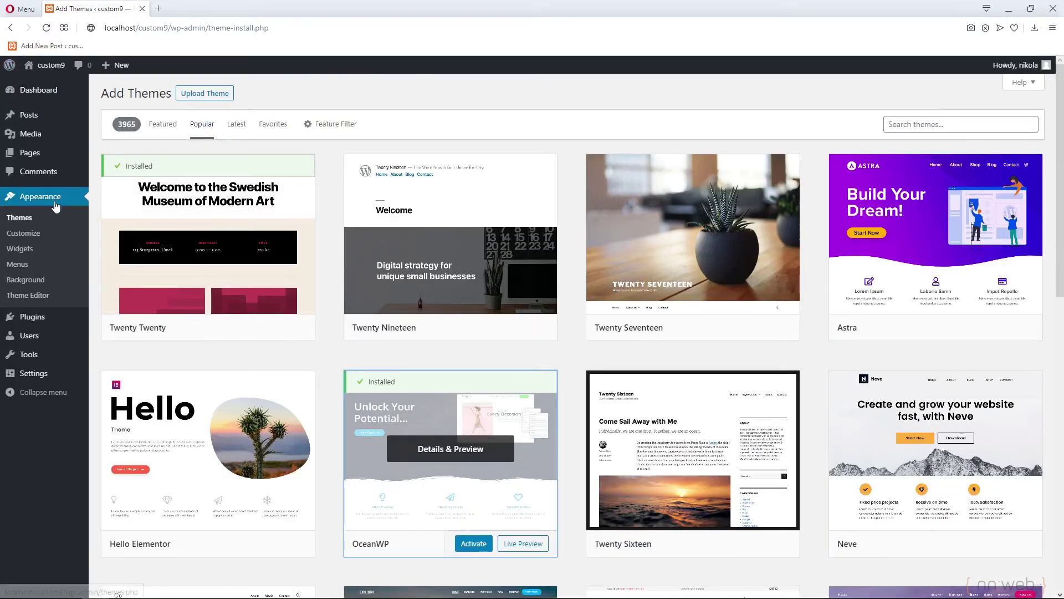
- Open the installed themes list and examine the site's current front page in a separate browser tab
{"action": "left_click", "coordinate": [18, 223]}
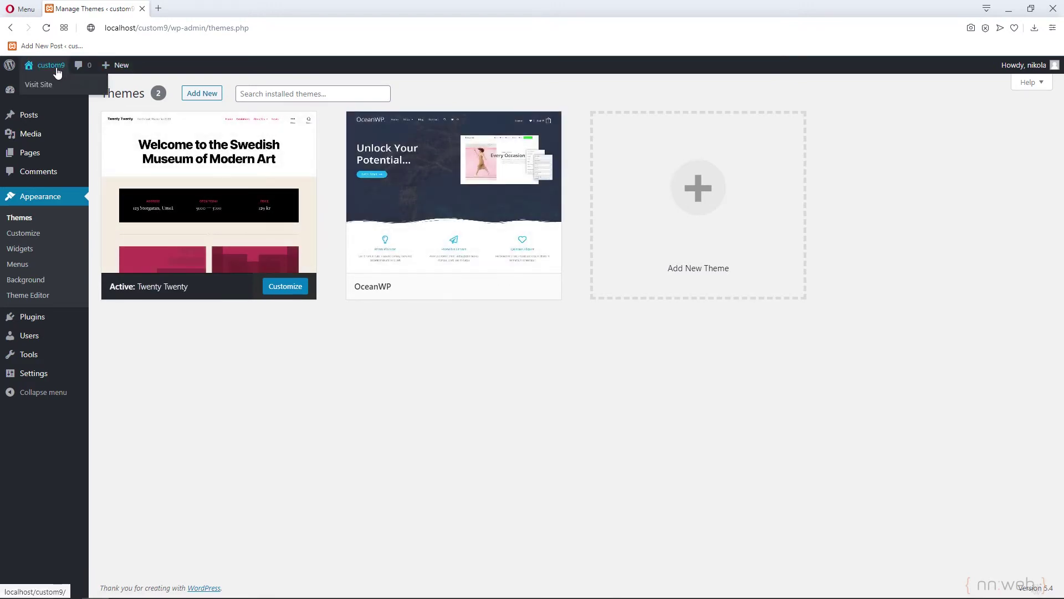
{"action": "right_click", "coordinate": [50, 83]}
{"action": "left_click", "coordinate": [62, 91]}
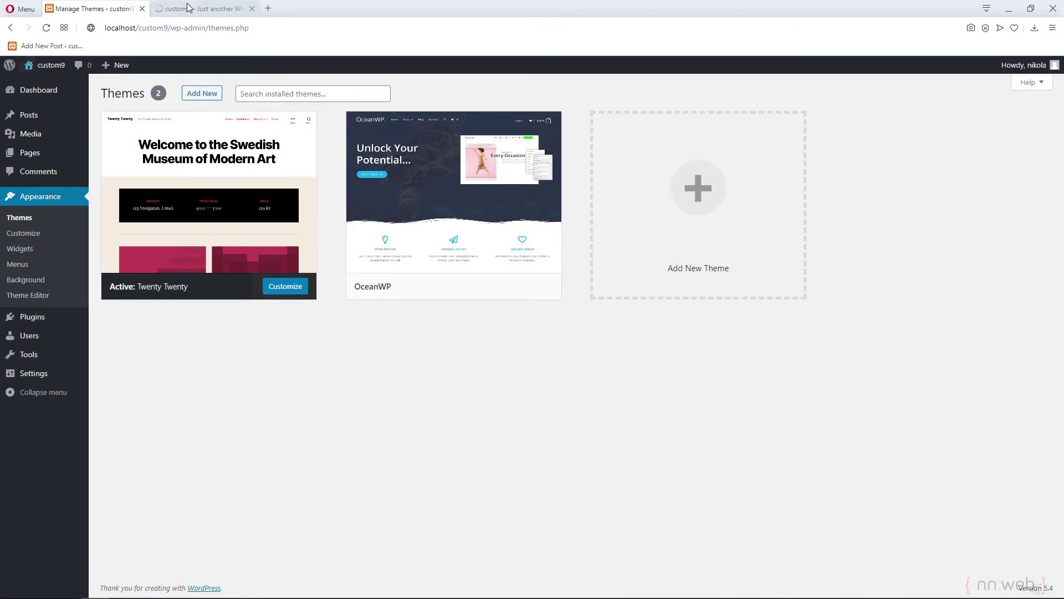
{"action": "left_click", "coordinate": [203, 8]}
{"action": "left_click", "coordinate": [91, 9]}
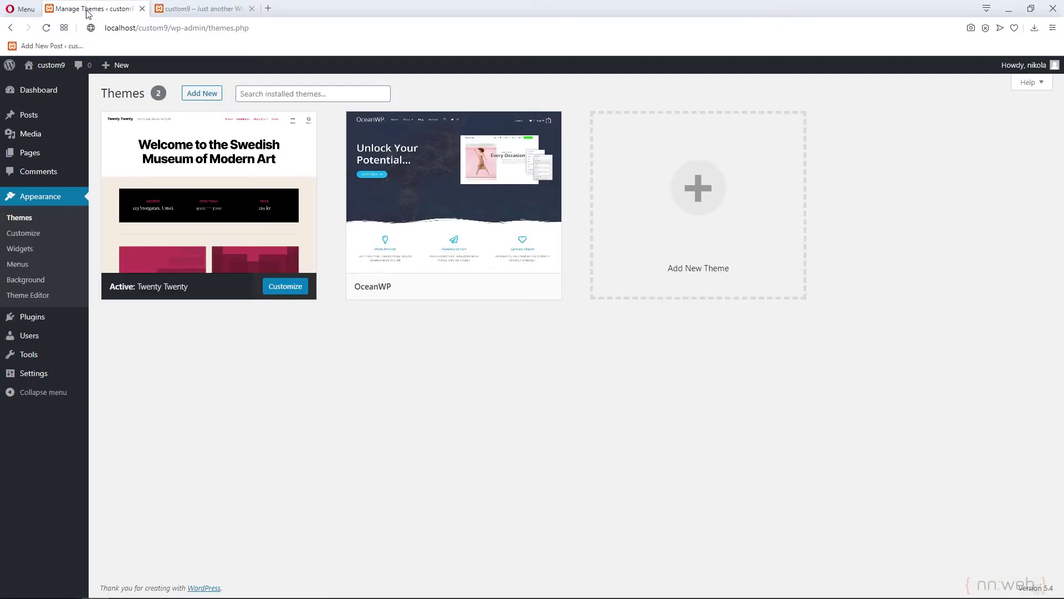
{"action": "left_click", "coordinate": [211, 8]}
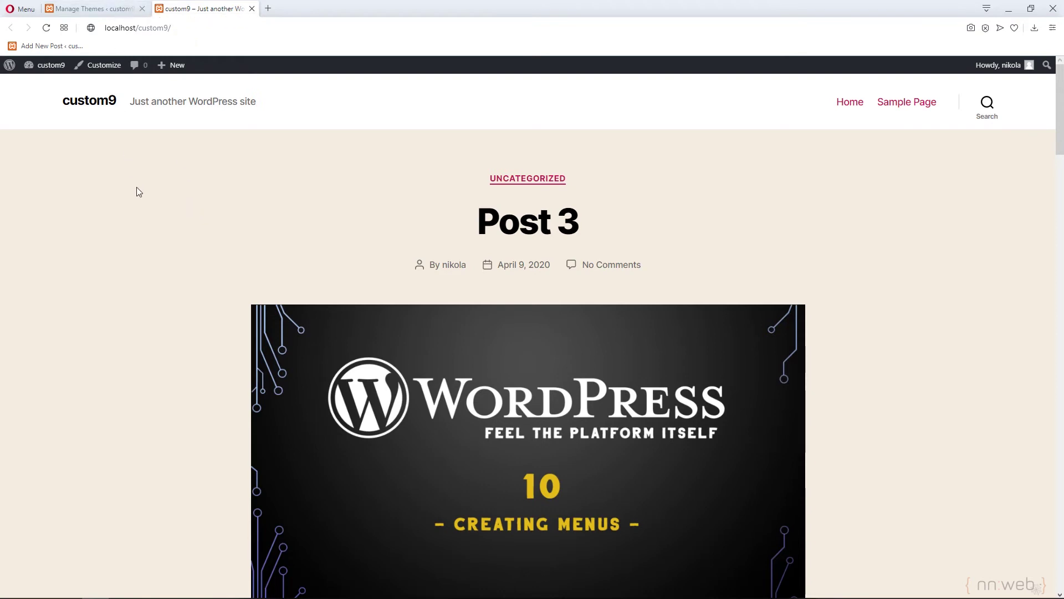
{"action": "left_click", "coordinate": [128, 10]}
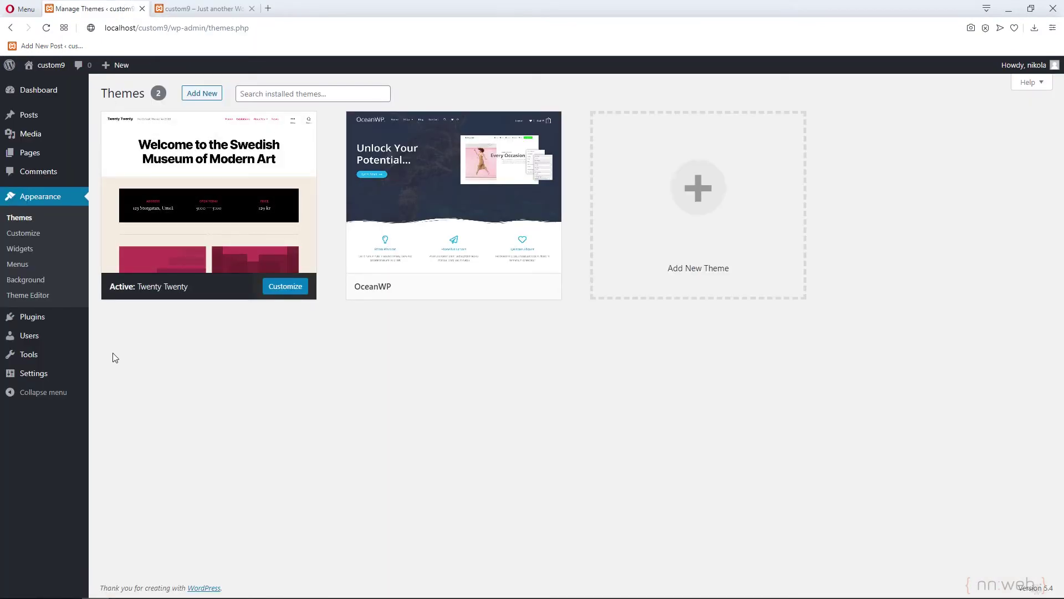
- Set the homepage to display the static page Home and save the reading settings
{"action": "mouse_move", "coordinate": [47, 373]}
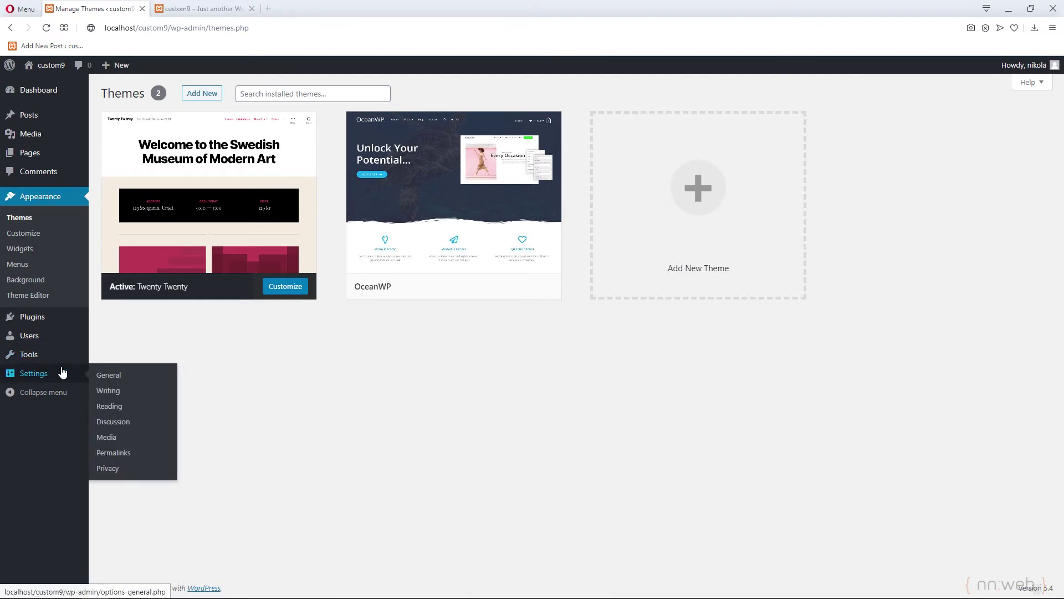
{"action": "left_click", "coordinate": [107, 408]}
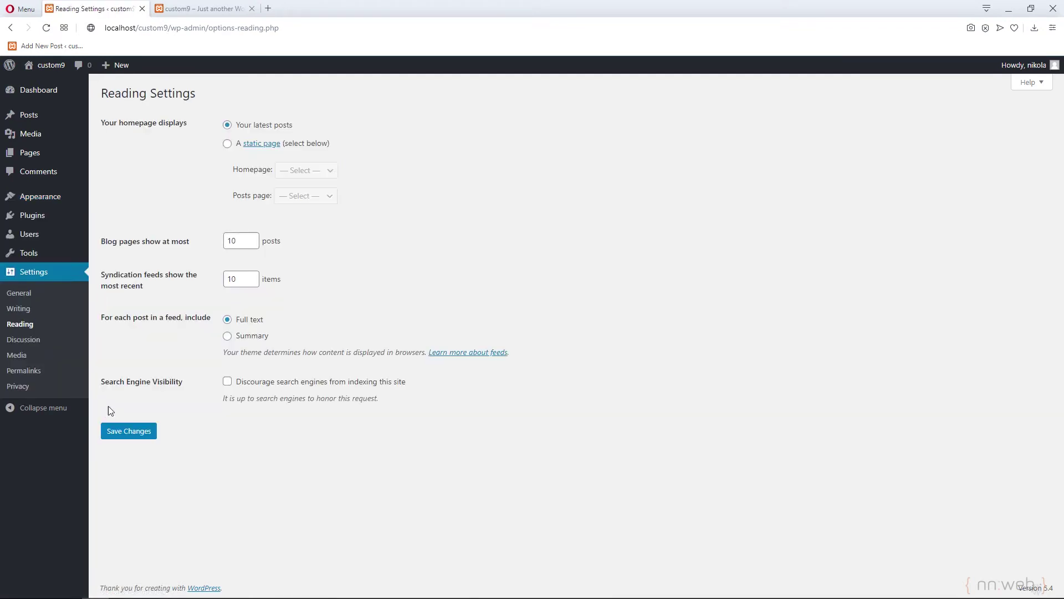
{"action": "left_click", "coordinate": [229, 148]}
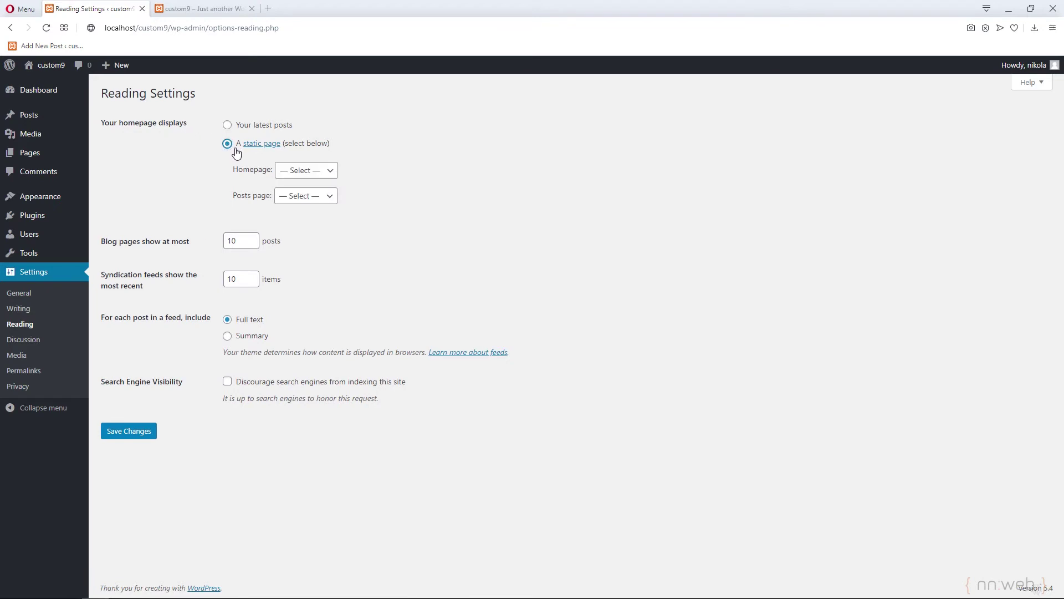
{"action": "left_click", "coordinate": [319, 174]}
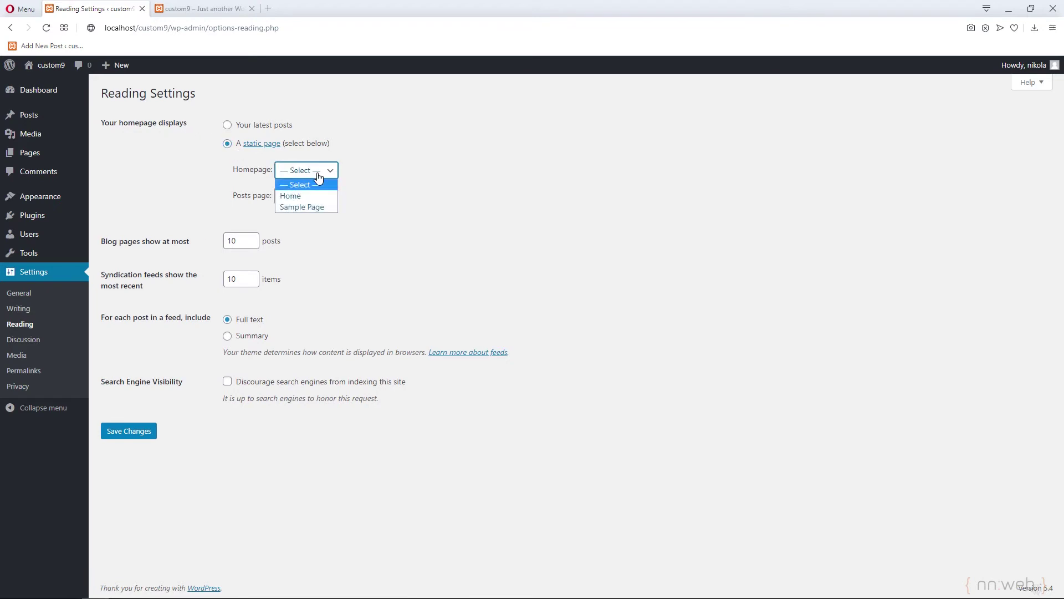
{"action": "left_click", "coordinate": [310, 200]}
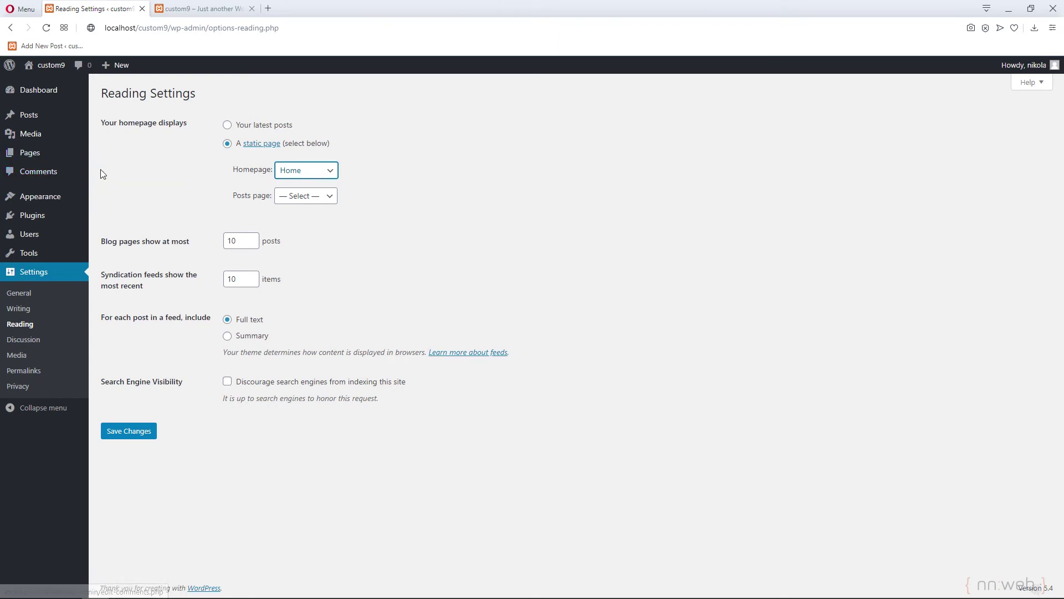
{"action": "left_click", "coordinate": [145, 433]}
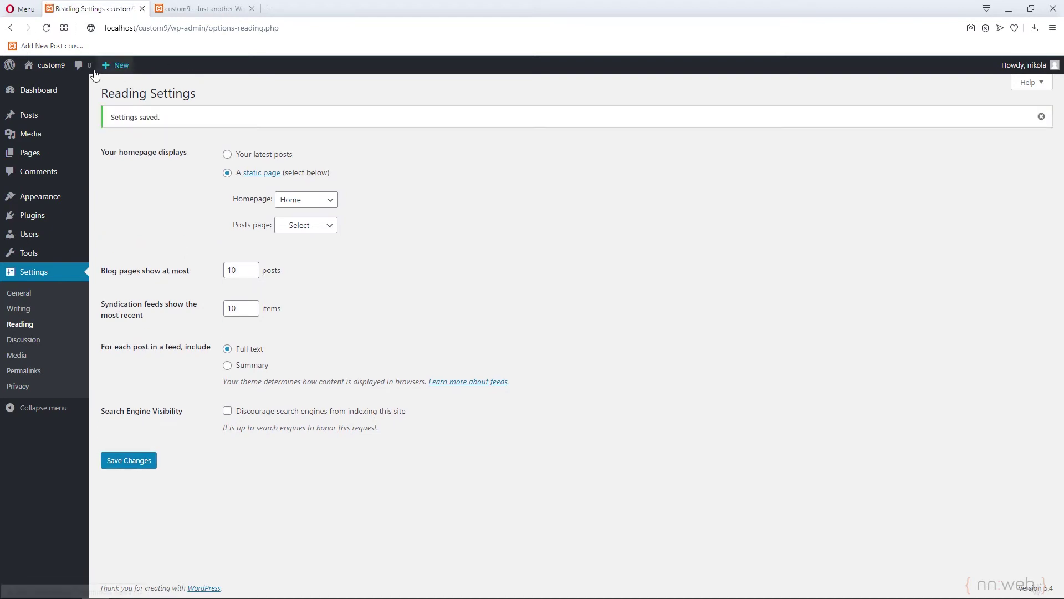
- Activate the installed OceanWP theme and dismiss its notice recommending plugins
{"action": "mouse_move", "coordinate": [49, 197]}
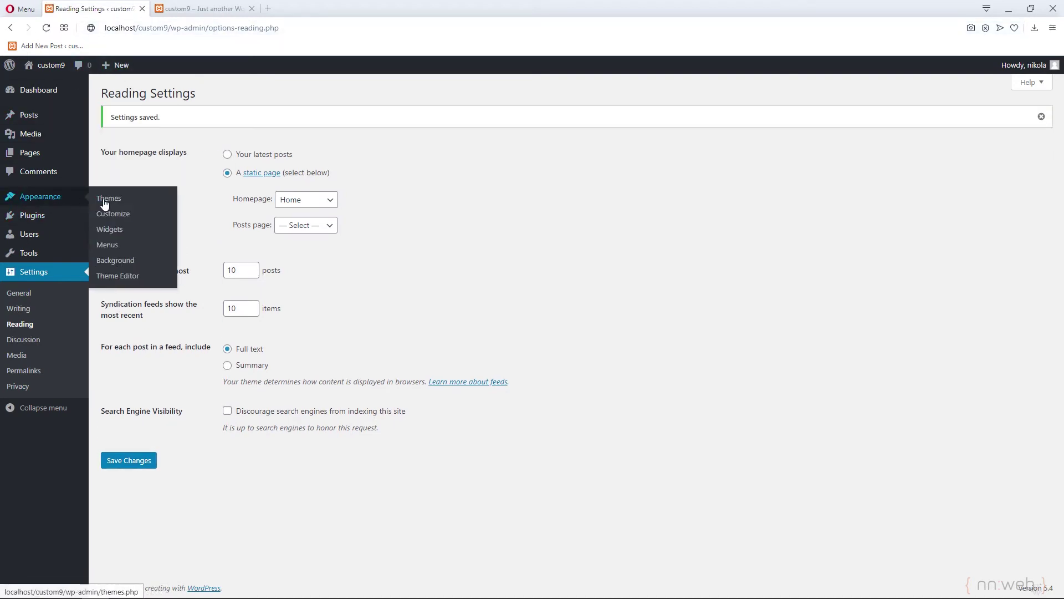
{"action": "left_click", "coordinate": [107, 199]}
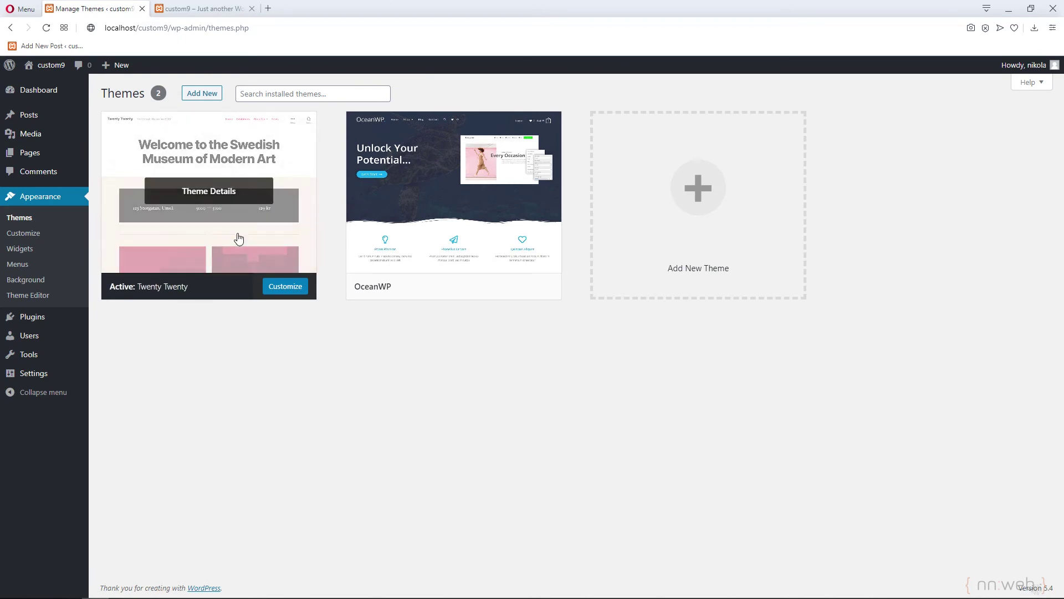
{"action": "left_click", "coordinate": [476, 289]}
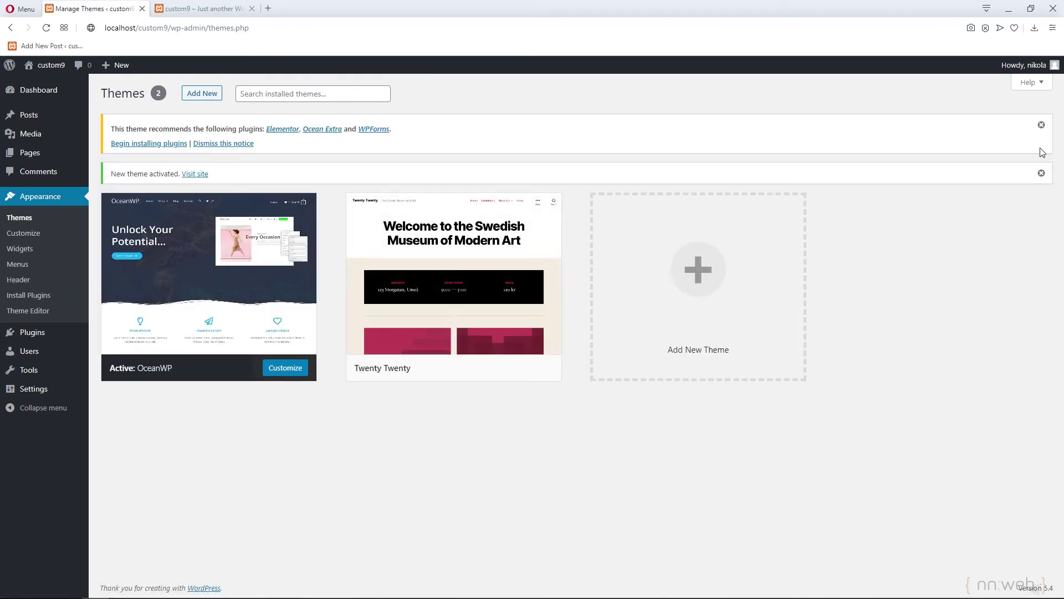
{"action": "left_click", "coordinate": [1042, 125]}
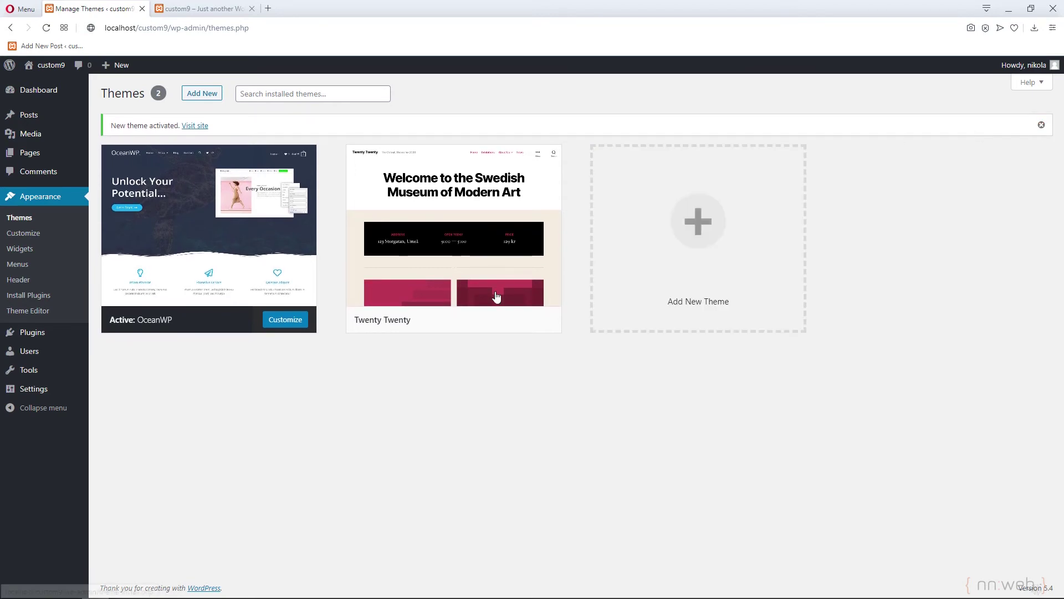
- Delete the Twenty Twenty theme from the installed themes and confirm the deletion
{"action": "left_click", "coordinate": [493, 254]}
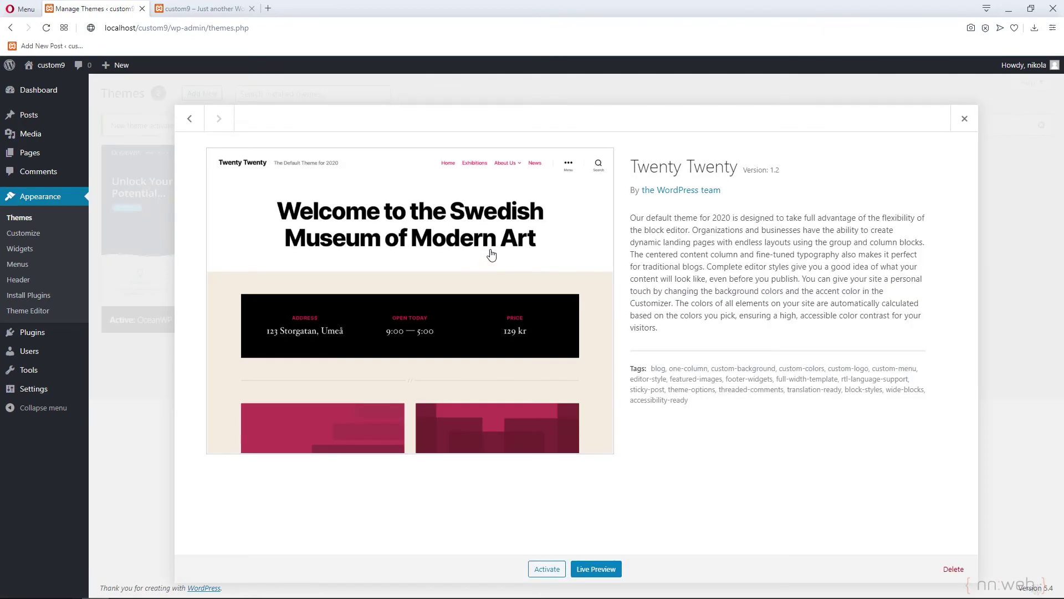
{"action": "left_click", "coordinate": [952, 569]}
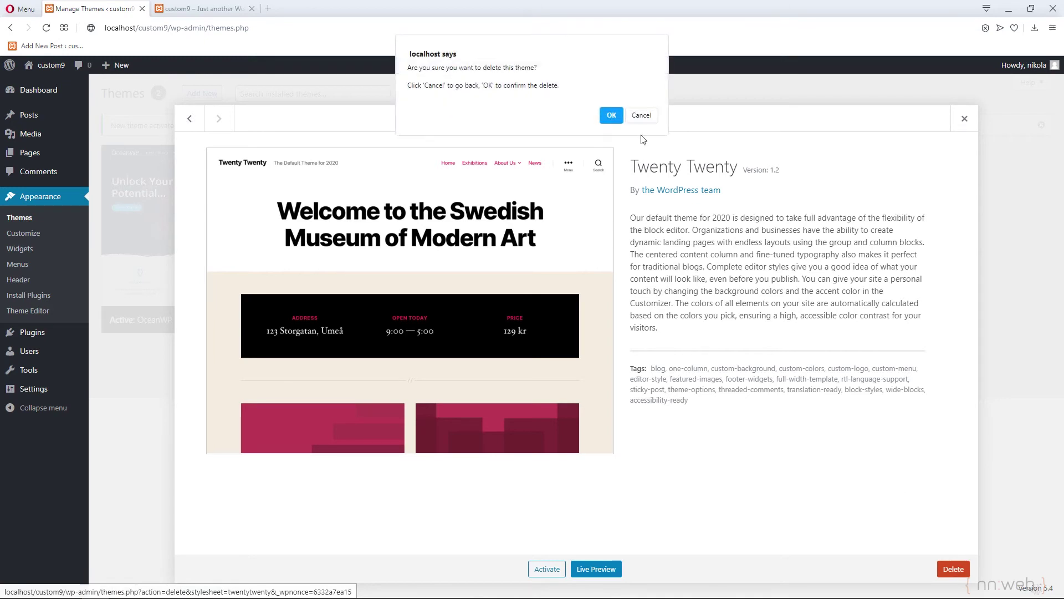
{"action": "left_click", "coordinate": [608, 111]}
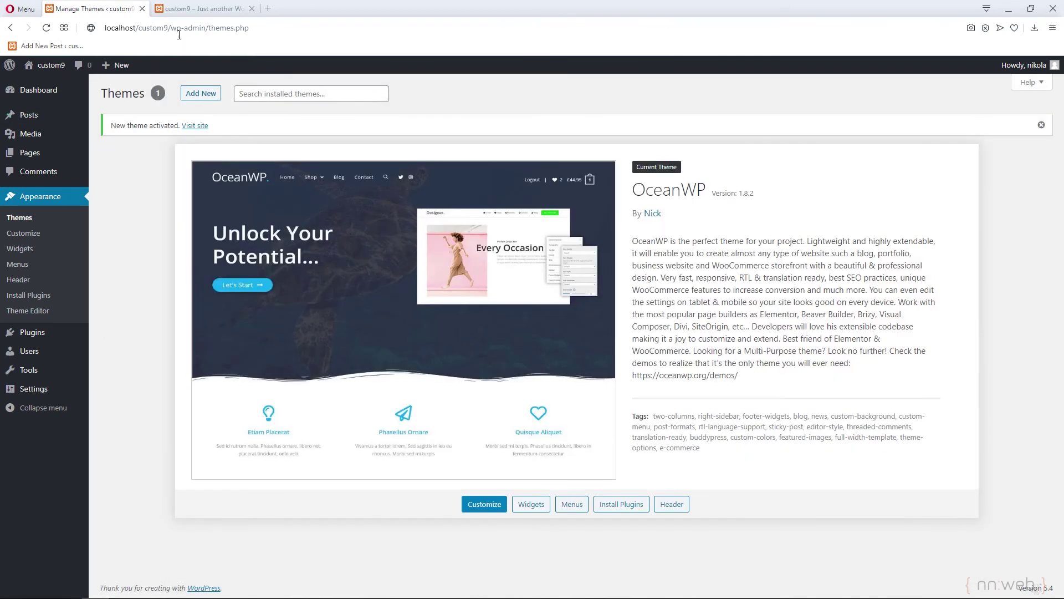
- Close the old front page, examine the site afresh in a separate browser tab, and return to the themes page
{"action": "left_click", "coordinate": [251, 8]}
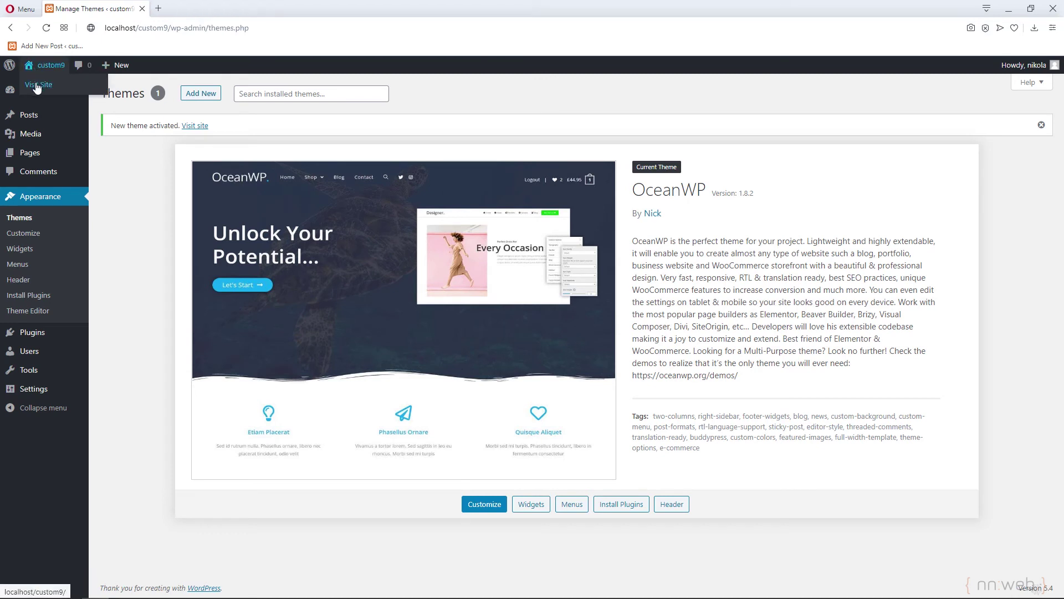
{"action": "middle_click", "coordinate": [37, 86]}
{"action": "left_click", "coordinate": [200, 8]}
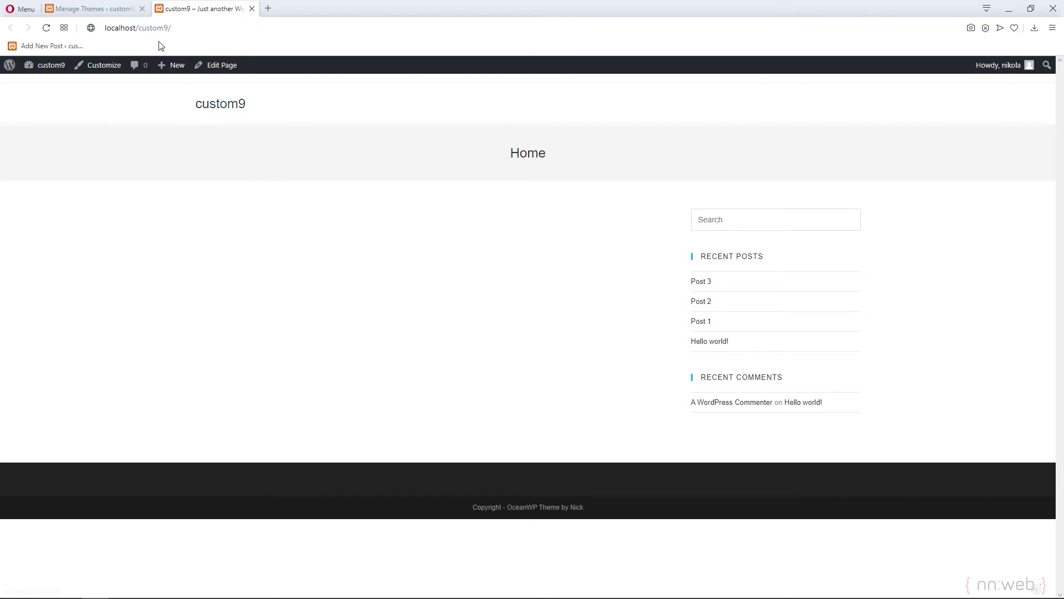
{"action": "left_click", "coordinate": [96, 8]}
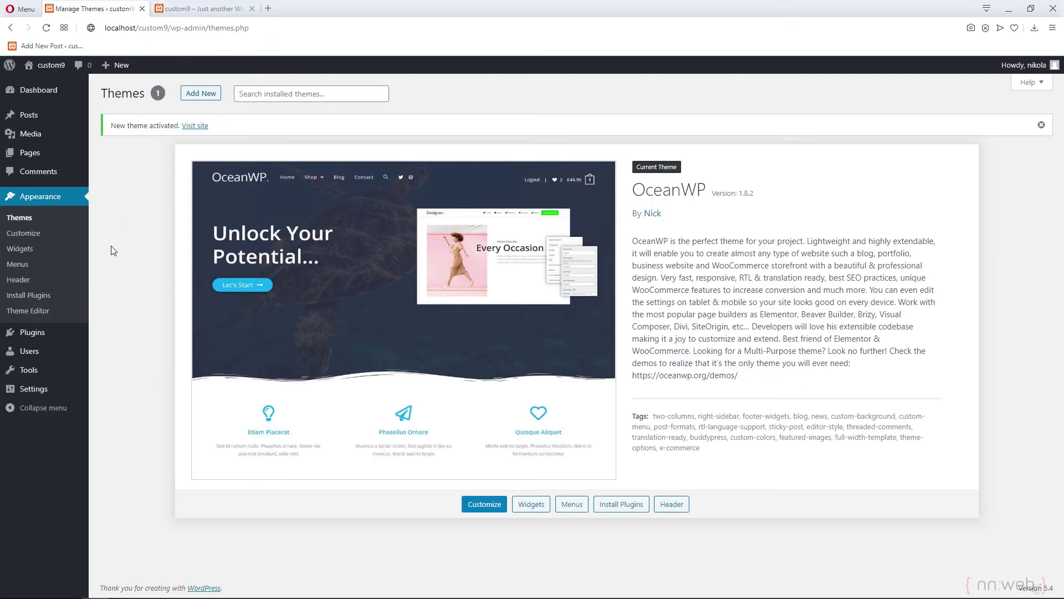
- Open the theme customizer and examine its Site Identity, Menus, General Options and Top Bar sections
{"action": "left_click", "coordinate": [34, 238]}
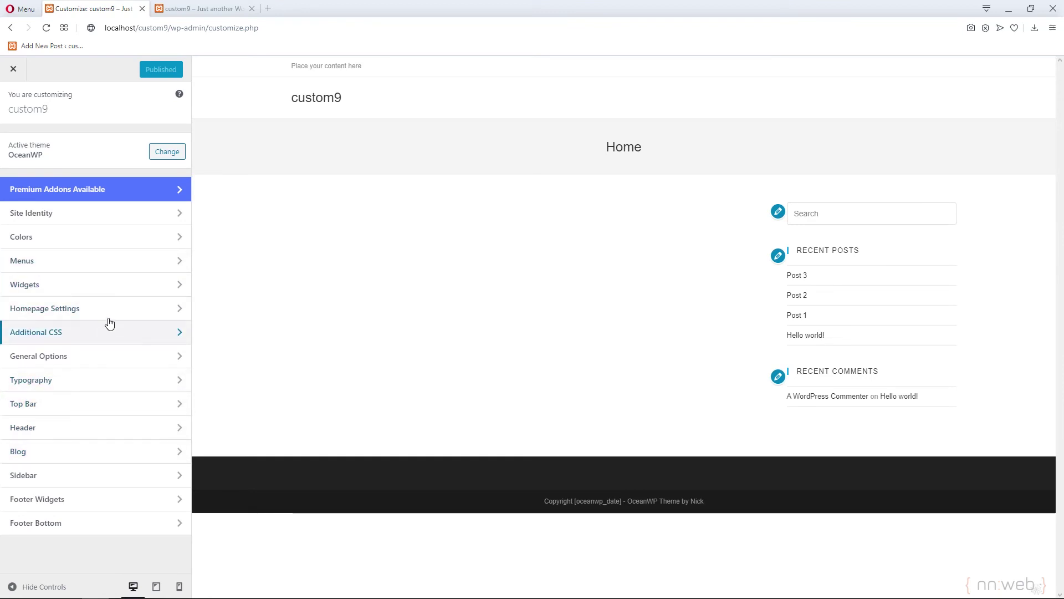
{"action": "left_click", "coordinate": [126, 220]}
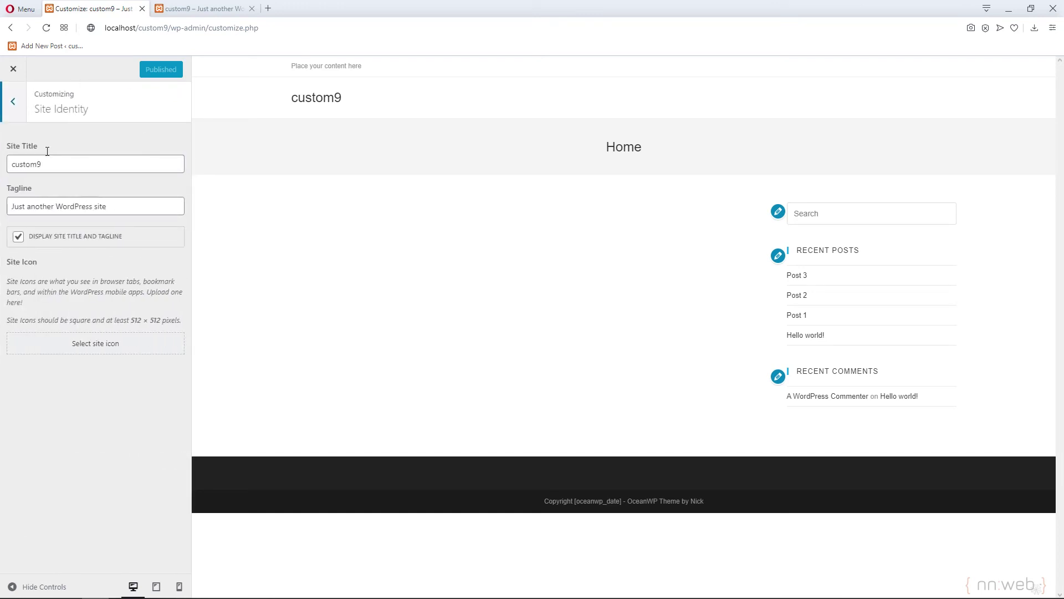
{"action": "left_click", "coordinate": [17, 103]}
{"action": "left_click", "coordinate": [84, 262]}
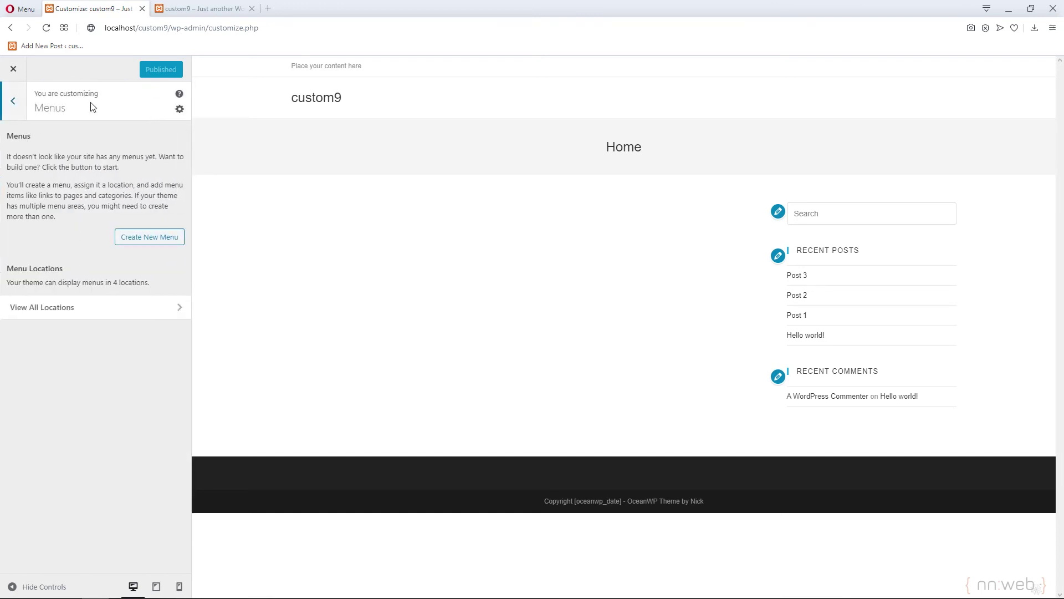
{"action": "left_click", "coordinate": [17, 100]}
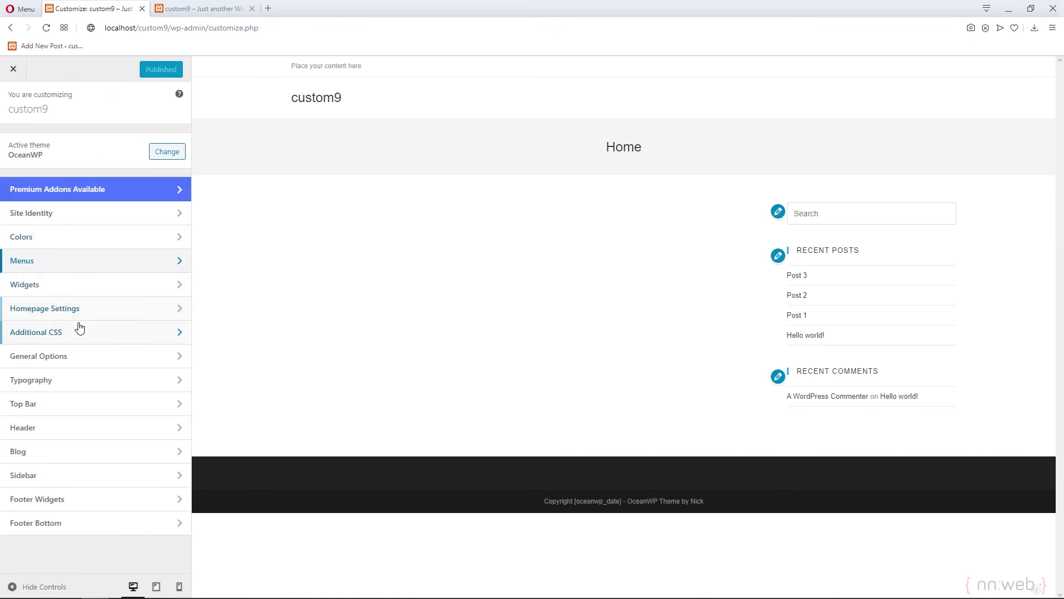
{"action": "left_click", "coordinate": [65, 357]}
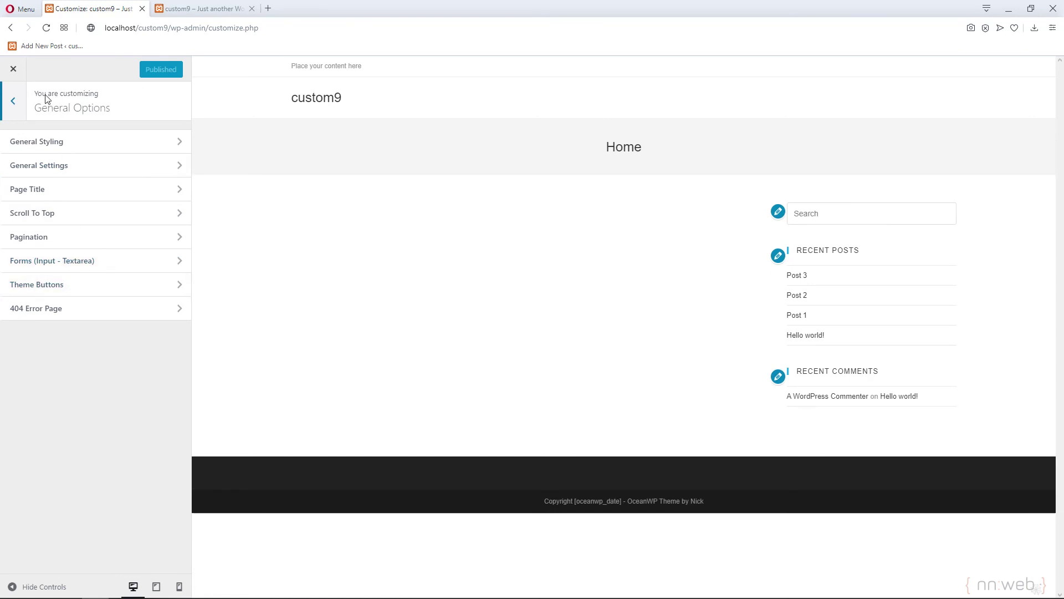
{"action": "left_click", "coordinate": [25, 108]}
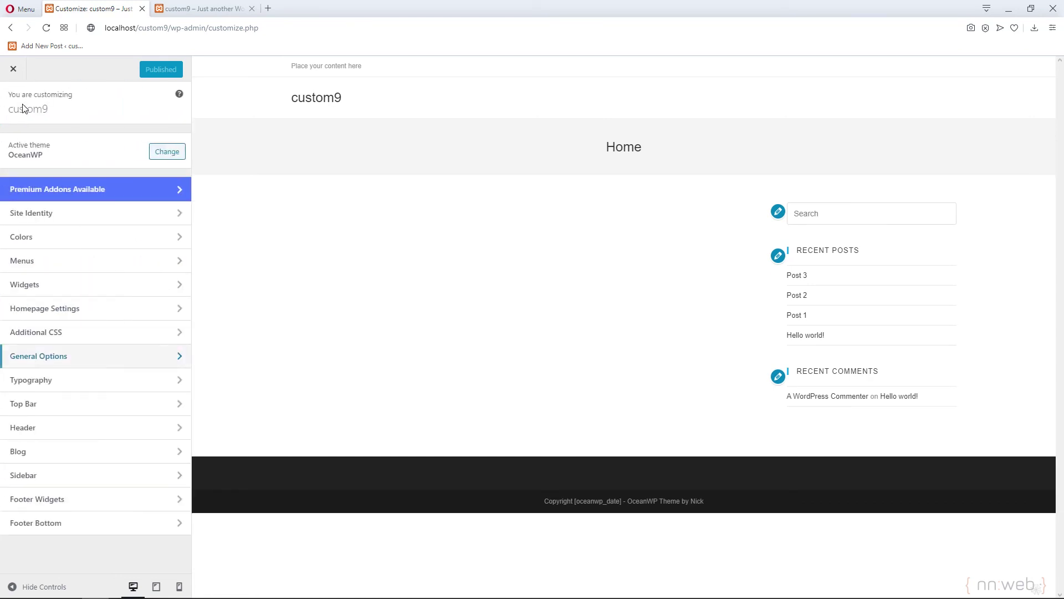
{"action": "left_click", "coordinate": [49, 409]}
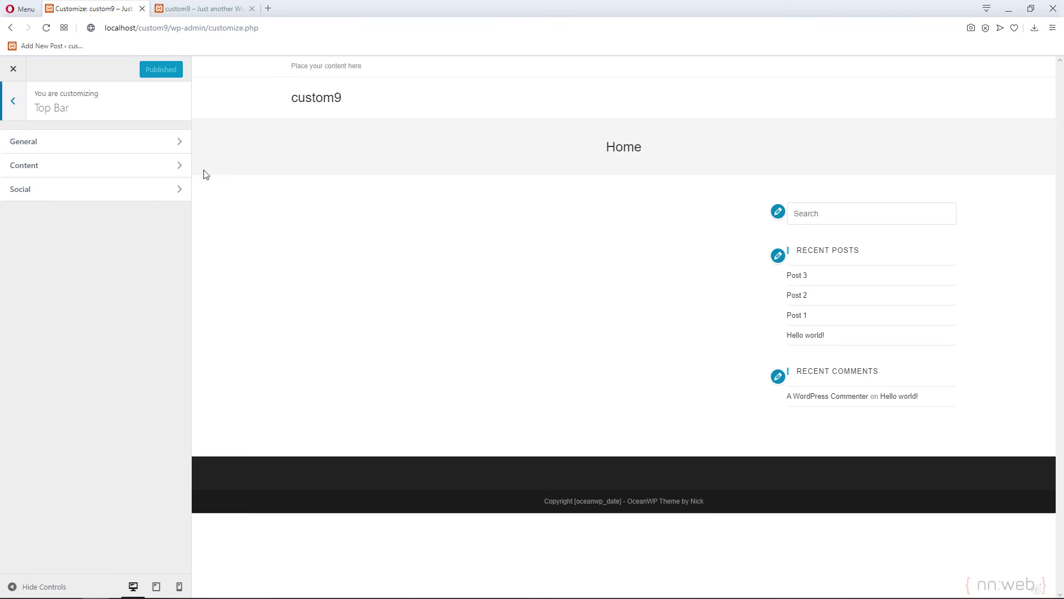
{"action": "left_click", "coordinate": [12, 102]}
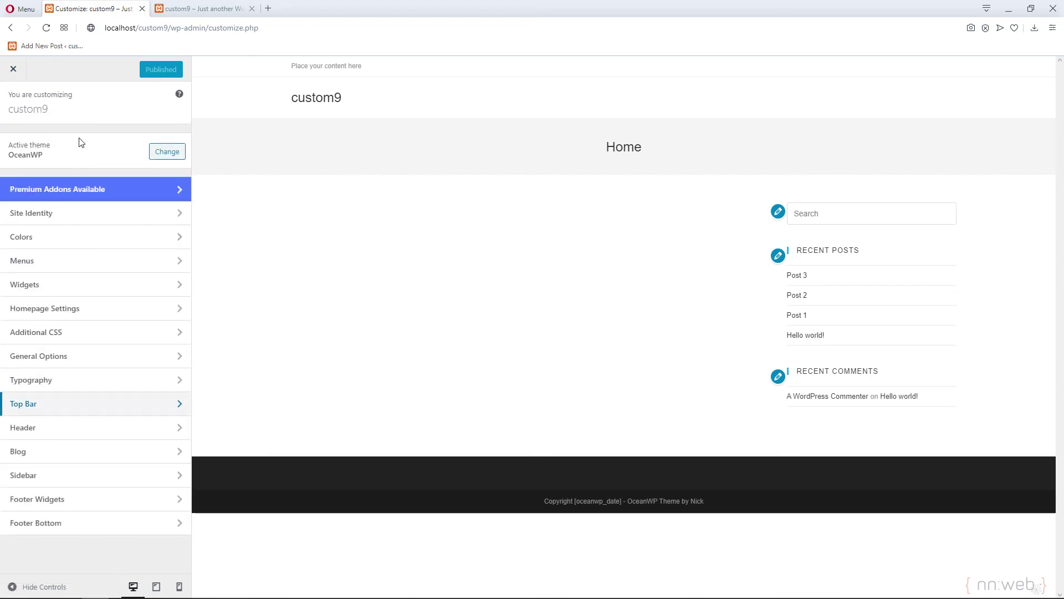